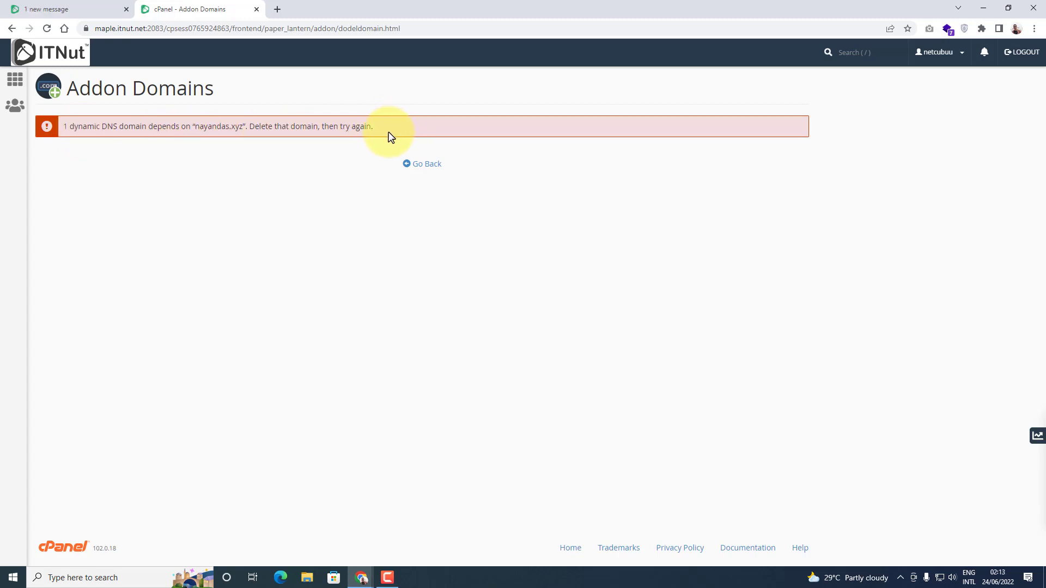
# Search Google for the dynamic DNS dependency error text about nayandas.xyz, then return to the Addon Domains page
pyautogui.moveTo(387, 134); pyautogui.dragTo(80, 127)
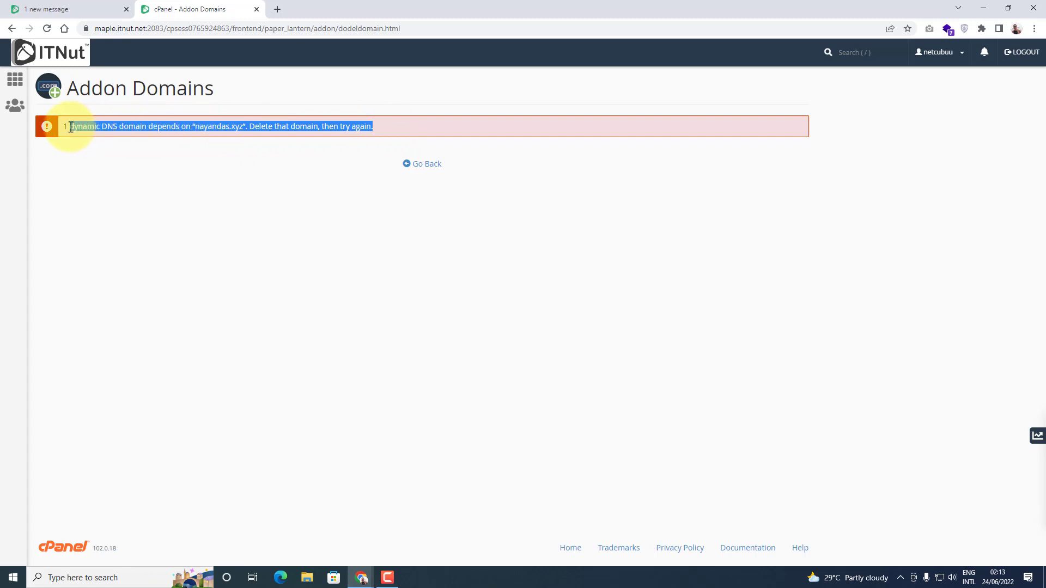
pyautogui.rightClick(267, 127)
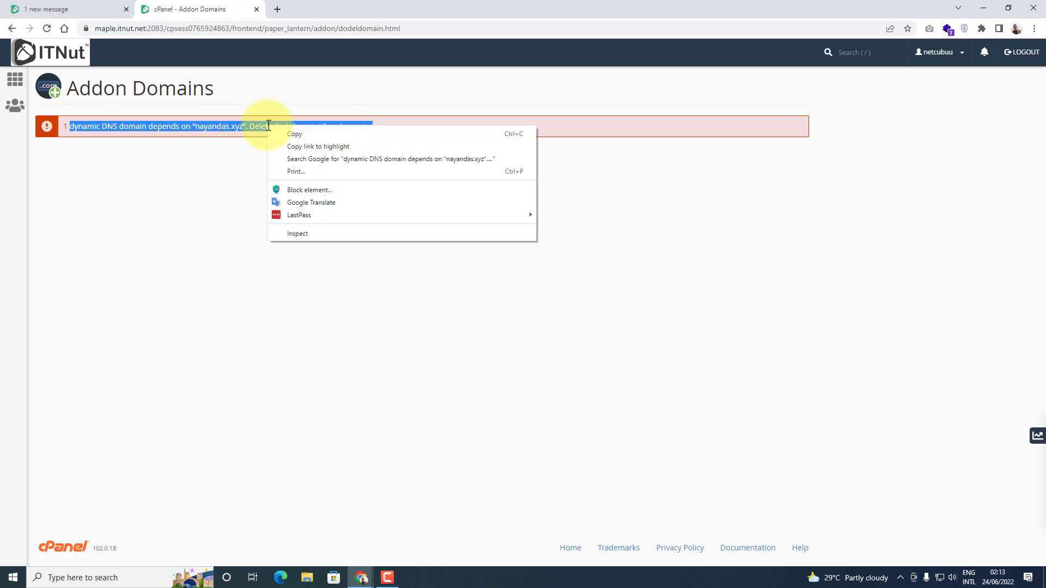
pyautogui.click(314, 160)
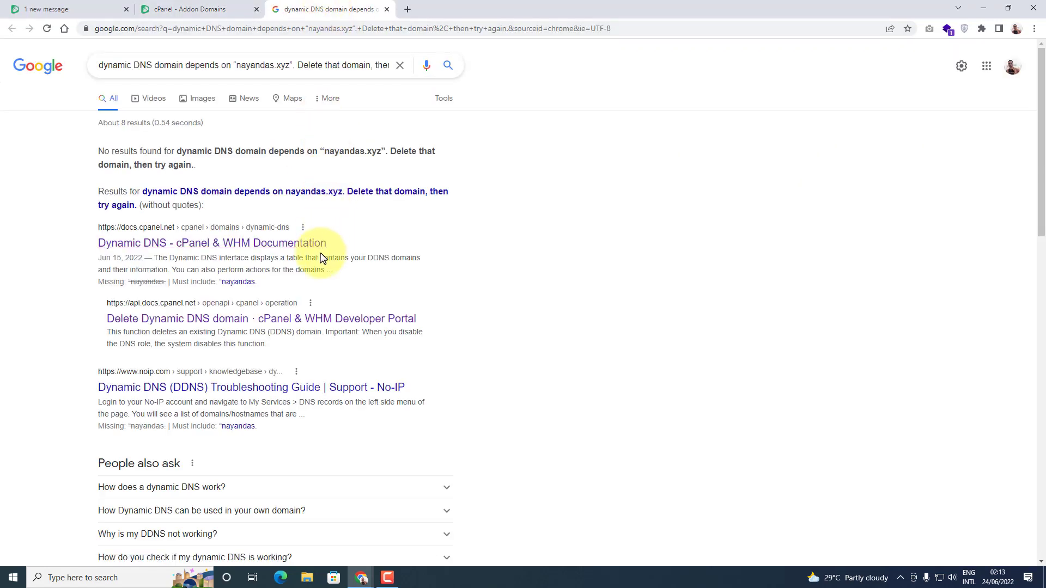
pyautogui.hotkey('ctrl', 'w')
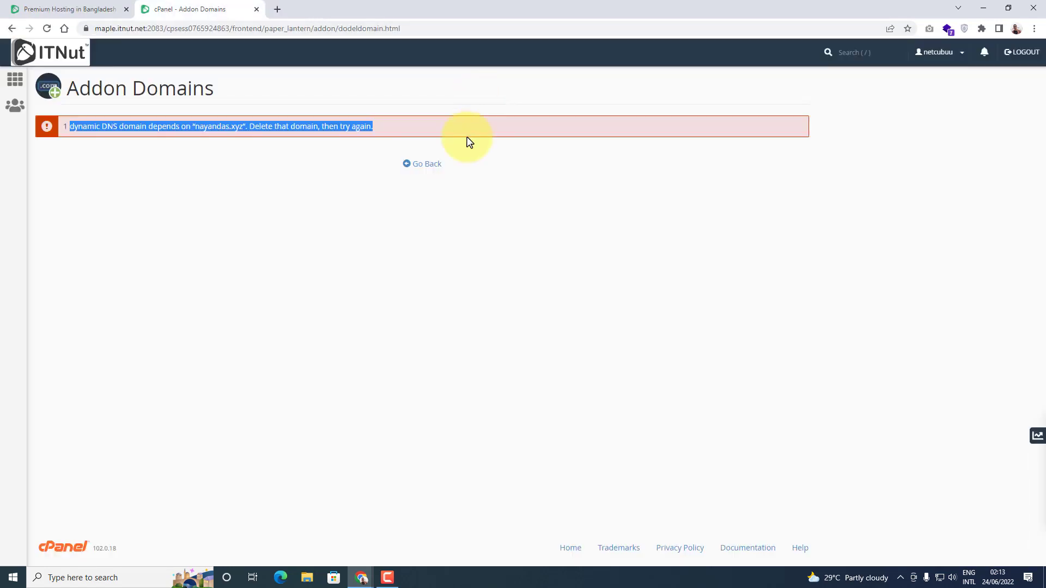
pyautogui.click(103, 129)
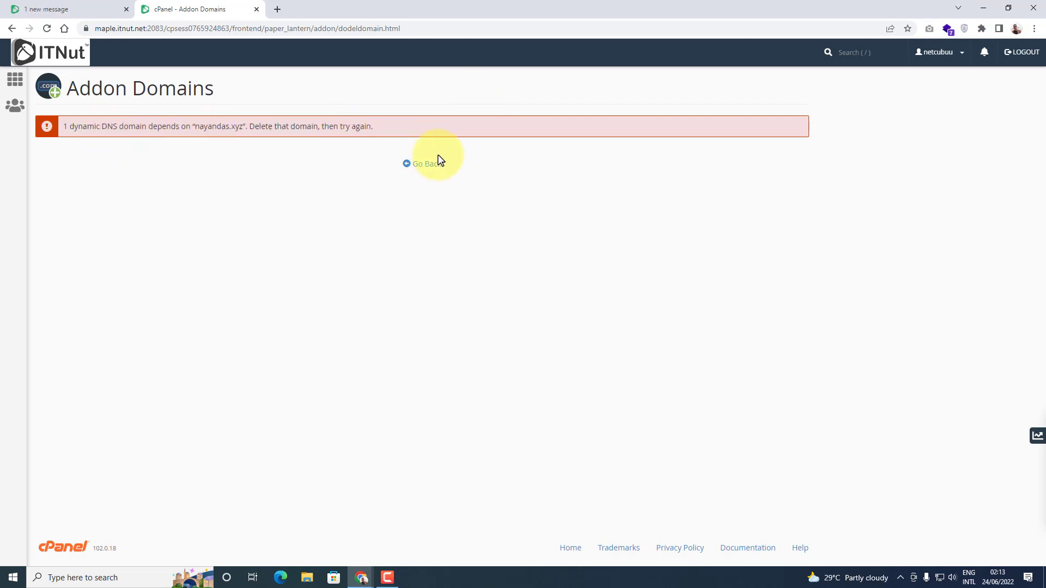
# Search the cPanel functions for "dynamic" and open the Dynamic DNS feature
pyautogui.click(15, 89)
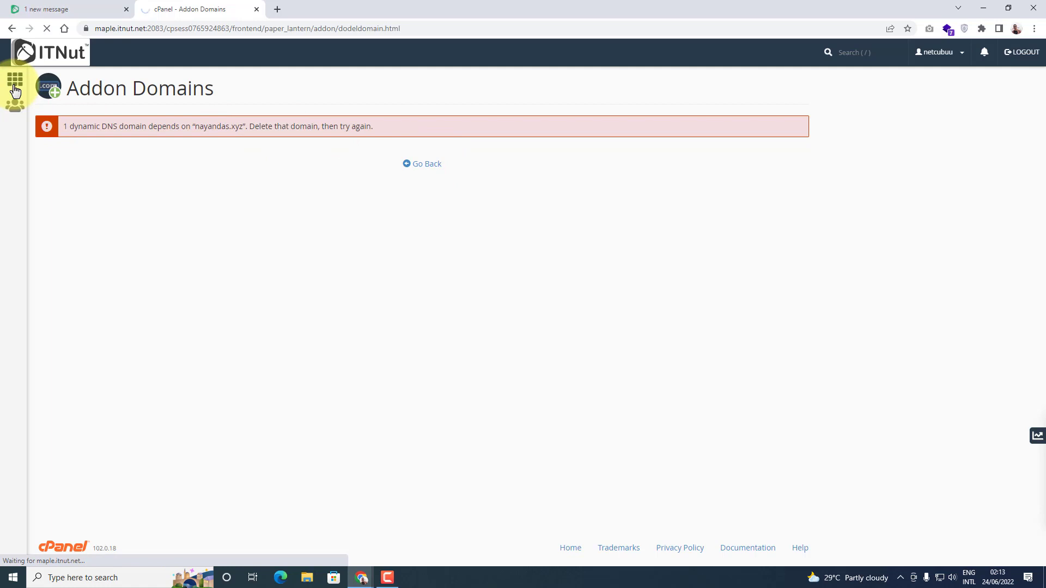
pyautogui.write('d')
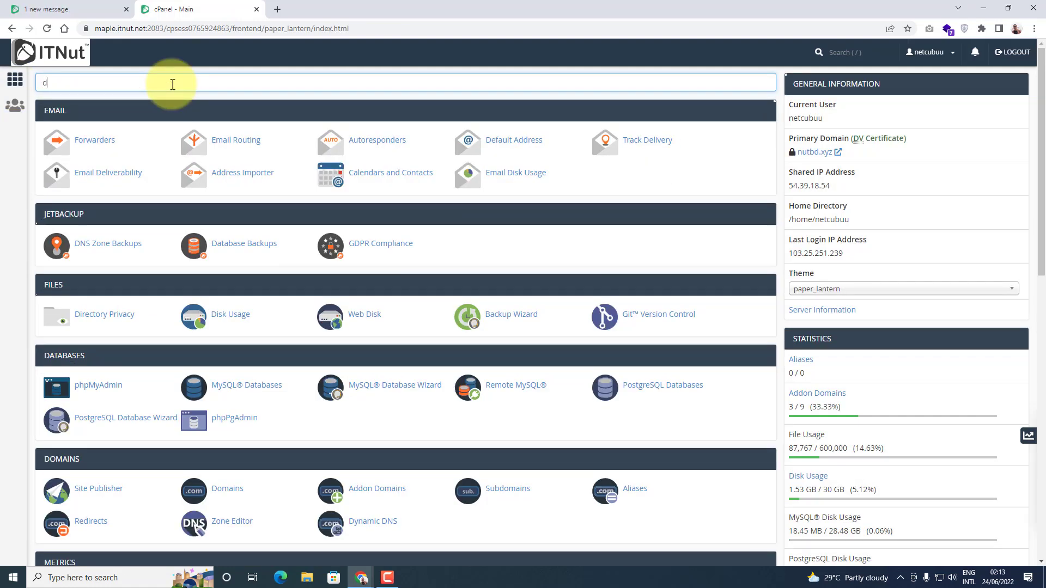
pyautogui.write('ynamic')
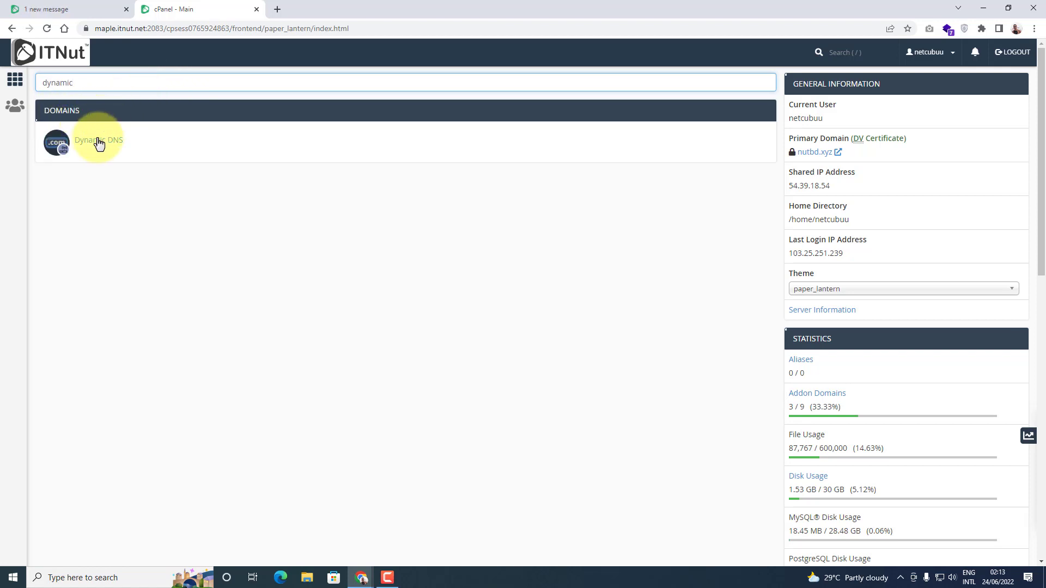
pyautogui.click(52, 147)
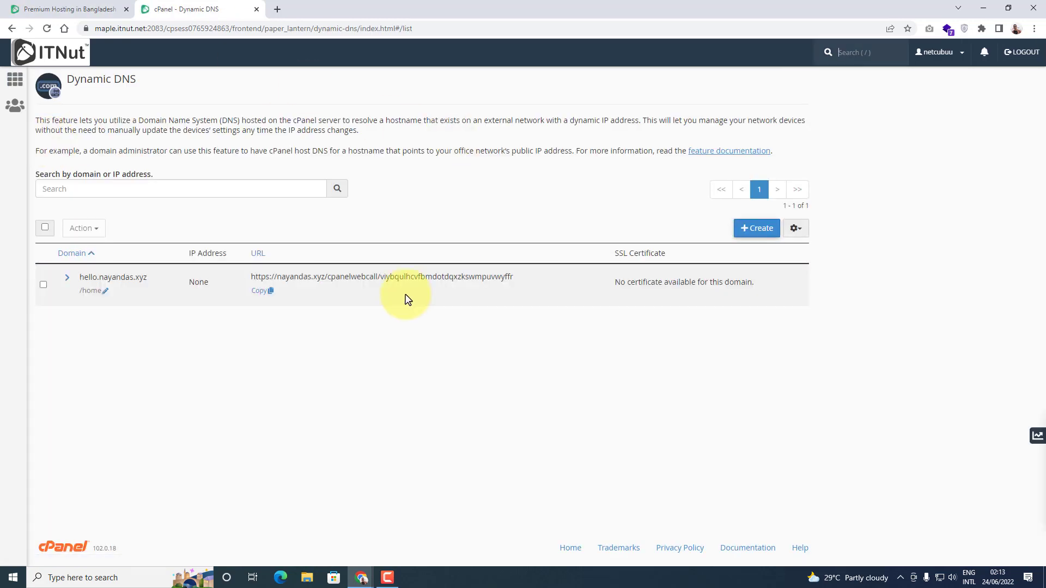
# Delete the dynamic DNS domain hello.nayandas.xyz from the Dynamic DNS list
pyautogui.moveTo(78, 281); pyautogui.dragTo(517, 279)
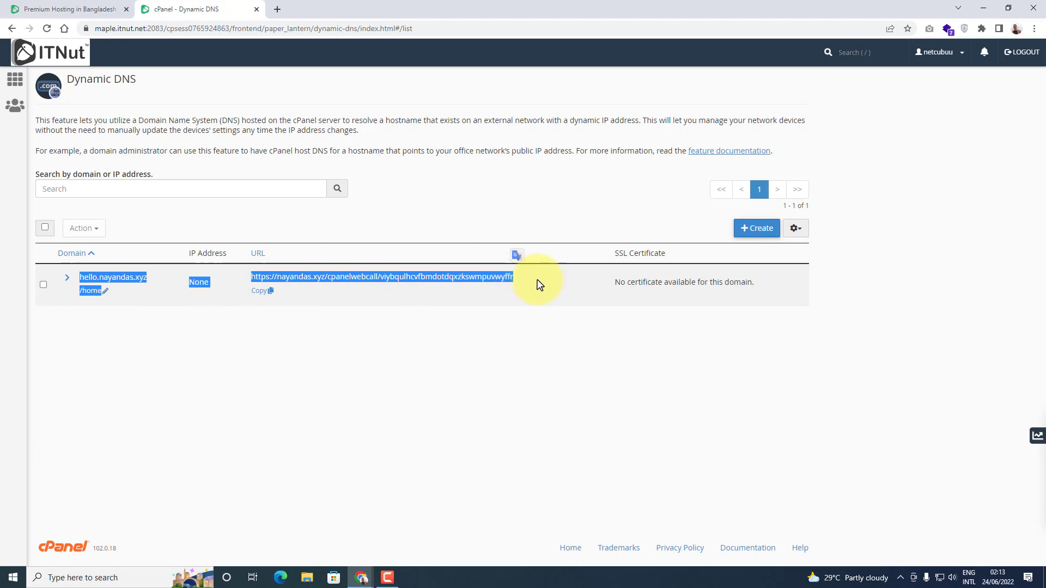
pyautogui.click(539, 287)
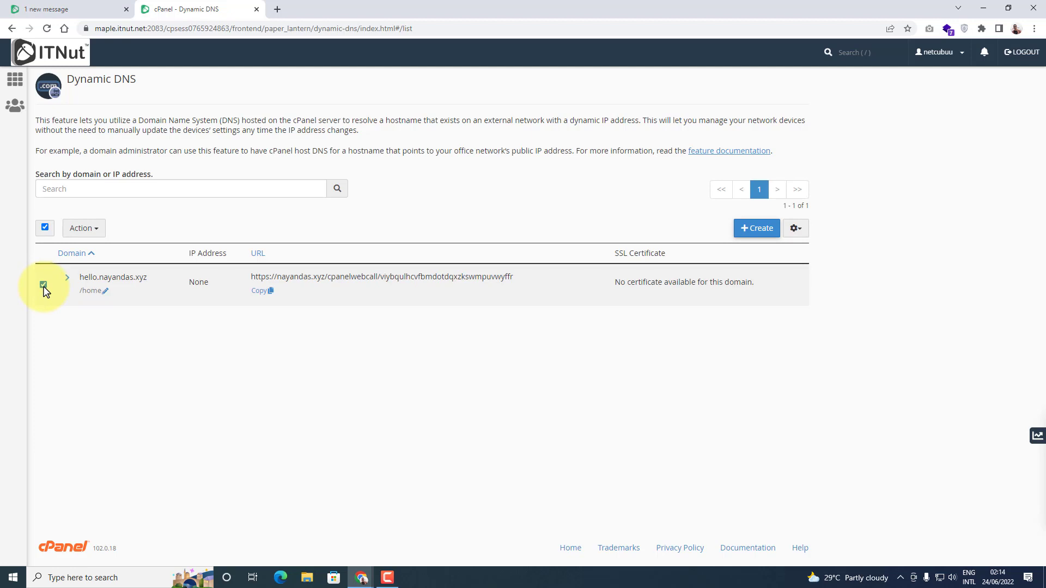
pyautogui.click(93, 236)
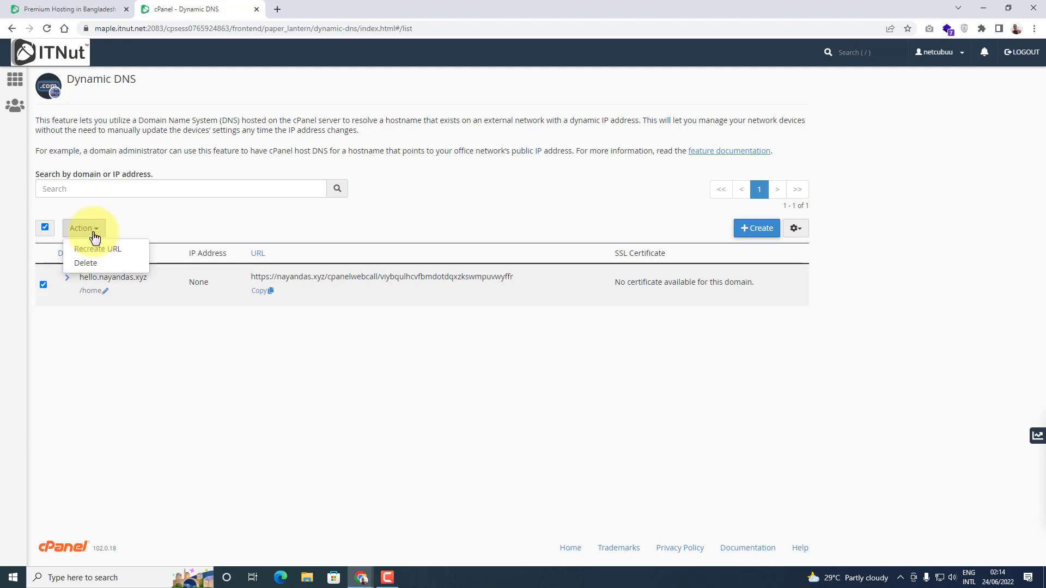
pyautogui.click(89, 266)
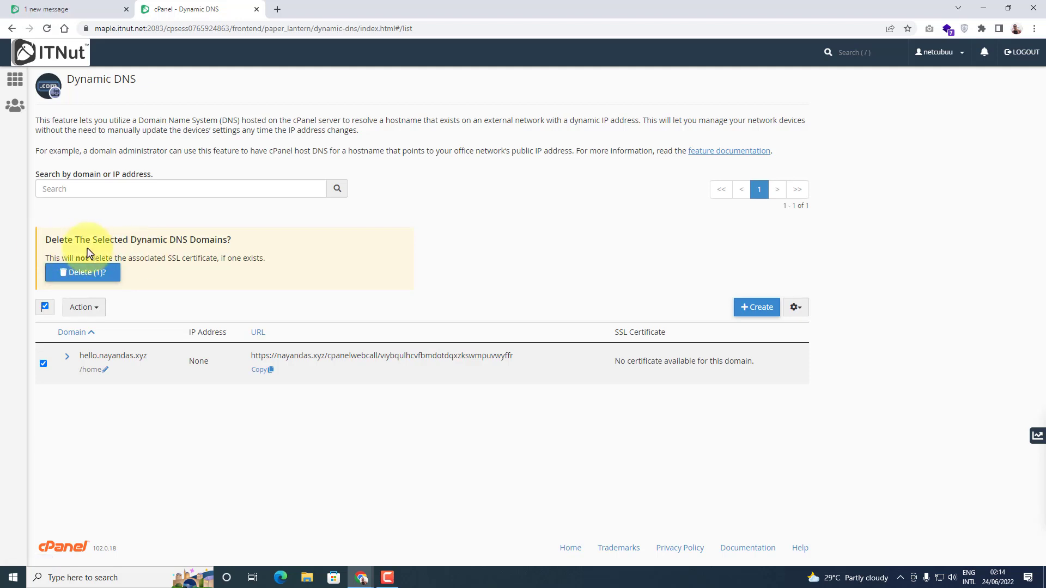
pyautogui.click(79, 276)
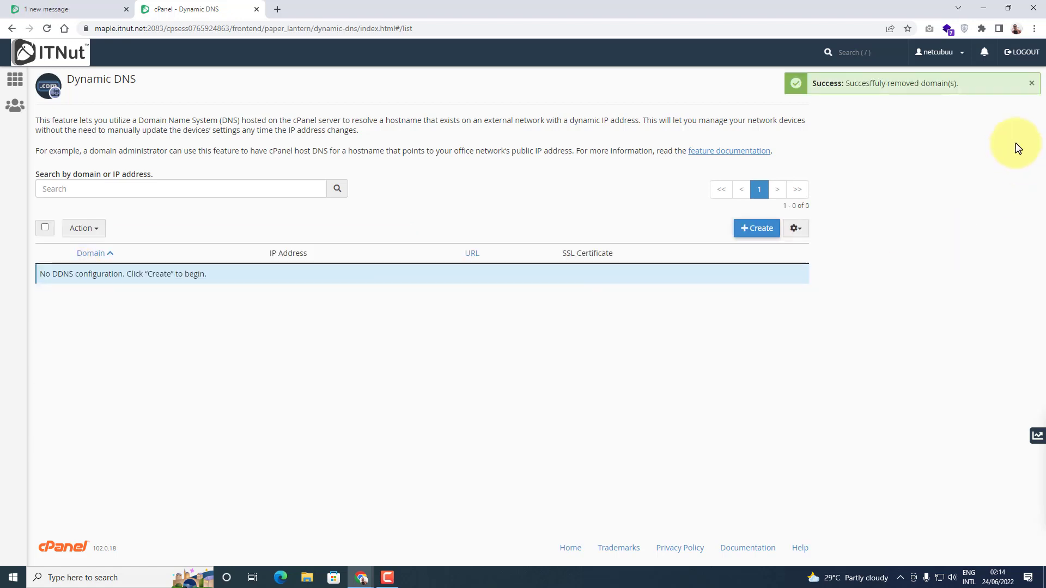
pyautogui.moveTo(846, 83); pyautogui.dragTo(958, 83)
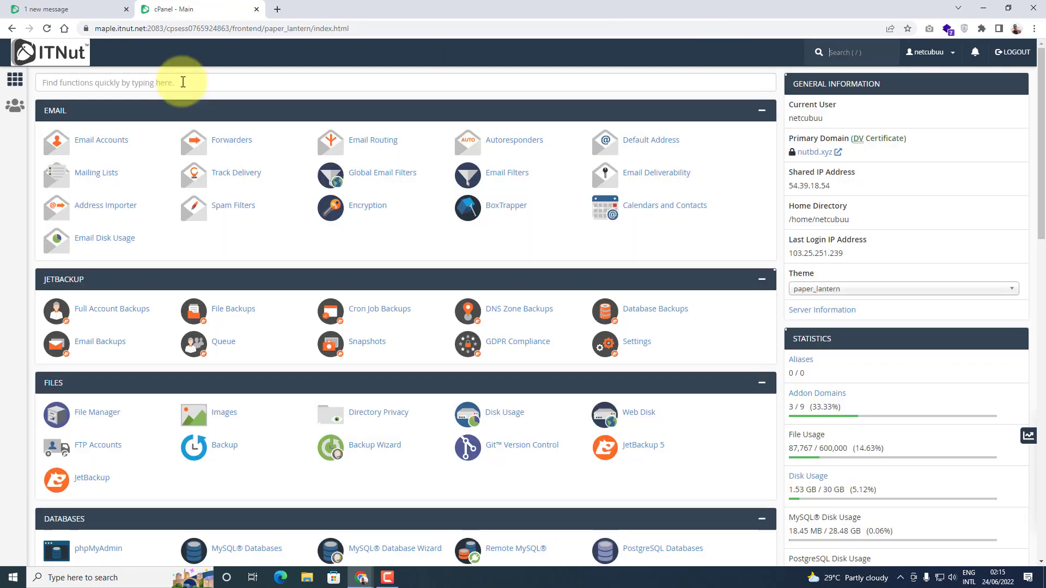
# Try to permanently remove the addon domain nayandas.xyz from the Addon Domains list
pyautogui.click(818, 393)
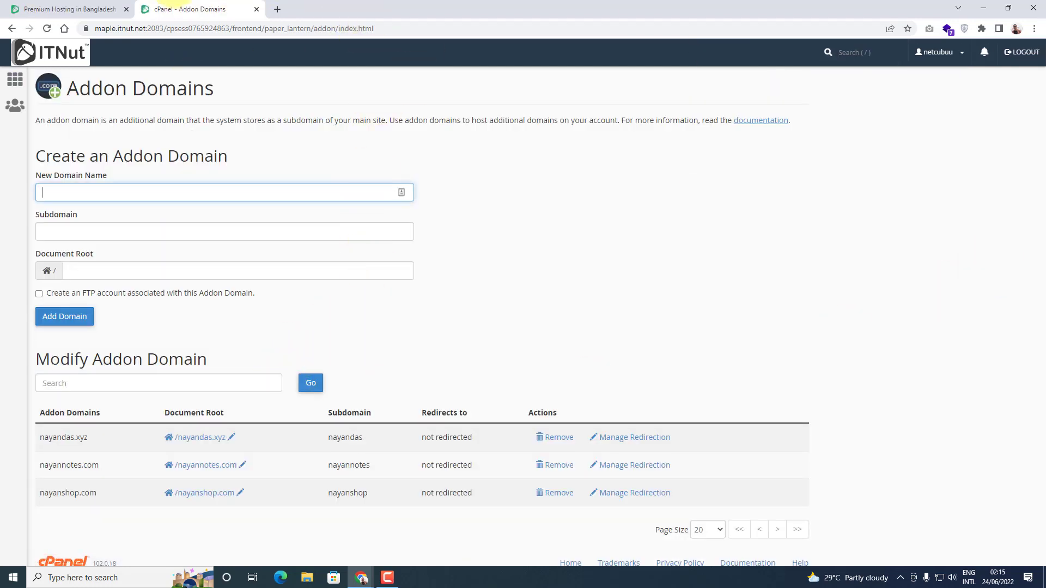
pyautogui.click(558, 440)
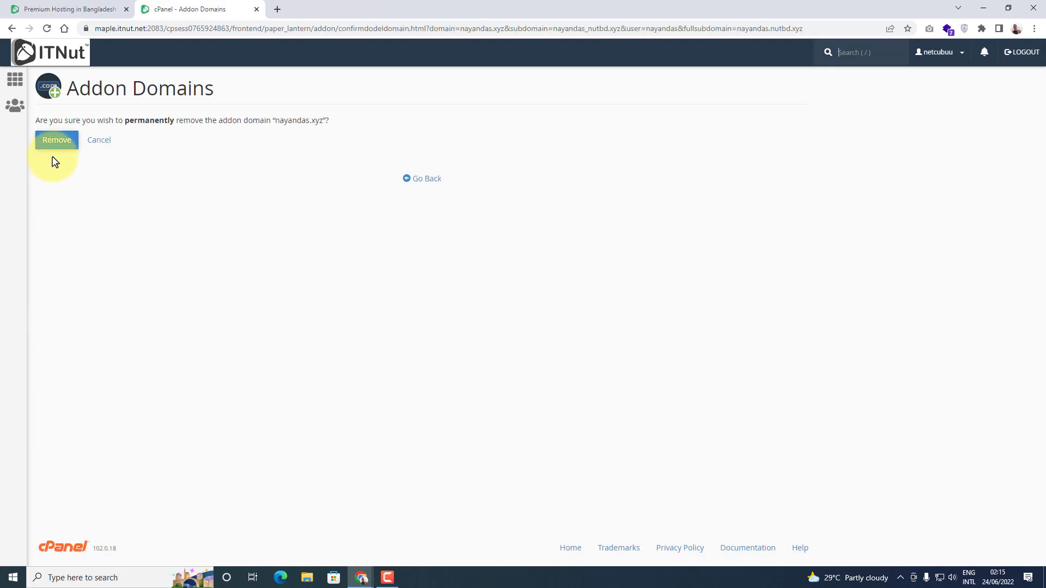
pyautogui.click(56, 143)
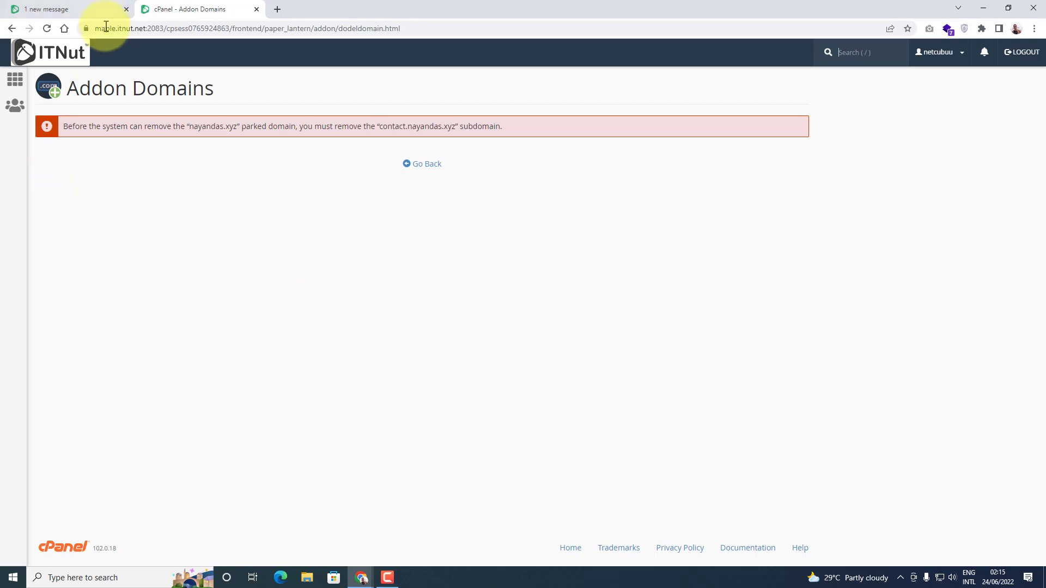
# Examine the removal error for nayandas.xyz to identify what must be deleted before the addon domain
pyautogui.moveTo(522, 131); pyautogui.dragTo(455, 127)
pyautogui.moveTo(68, 126); pyautogui.dragTo(464, 128)
pyautogui.click(512, 134)
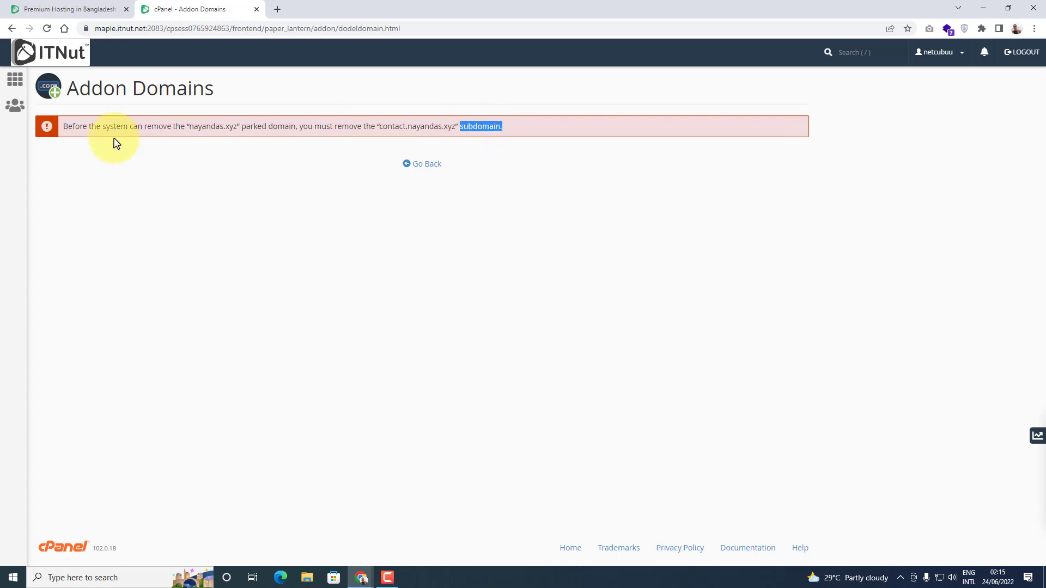
pyautogui.moveTo(63, 128); pyautogui.dragTo(470, 126)
pyautogui.click(510, 128)
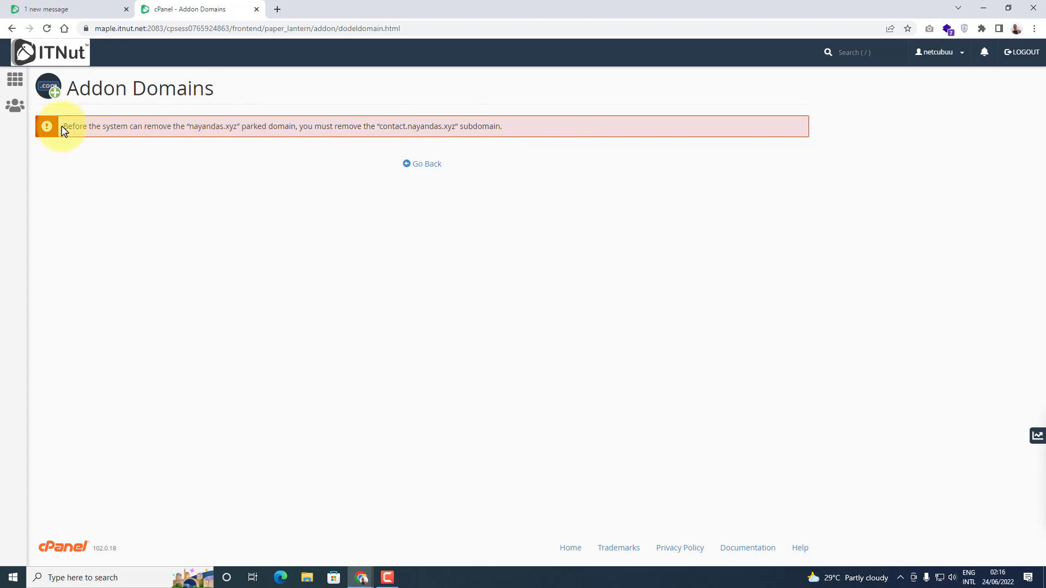
pyautogui.moveTo(62, 127); pyautogui.dragTo(515, 138)
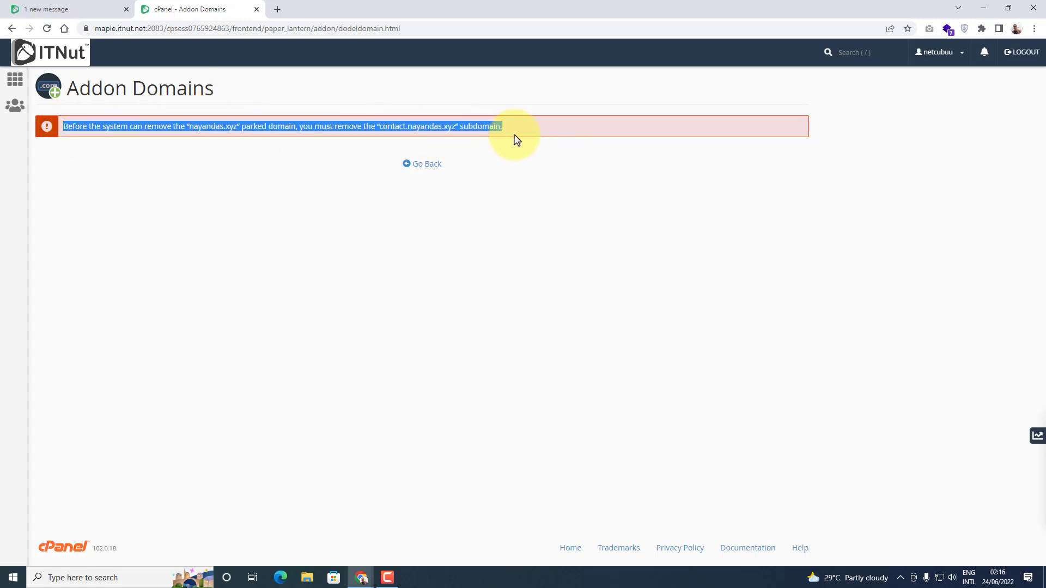
pyautogui.click(516, 135)
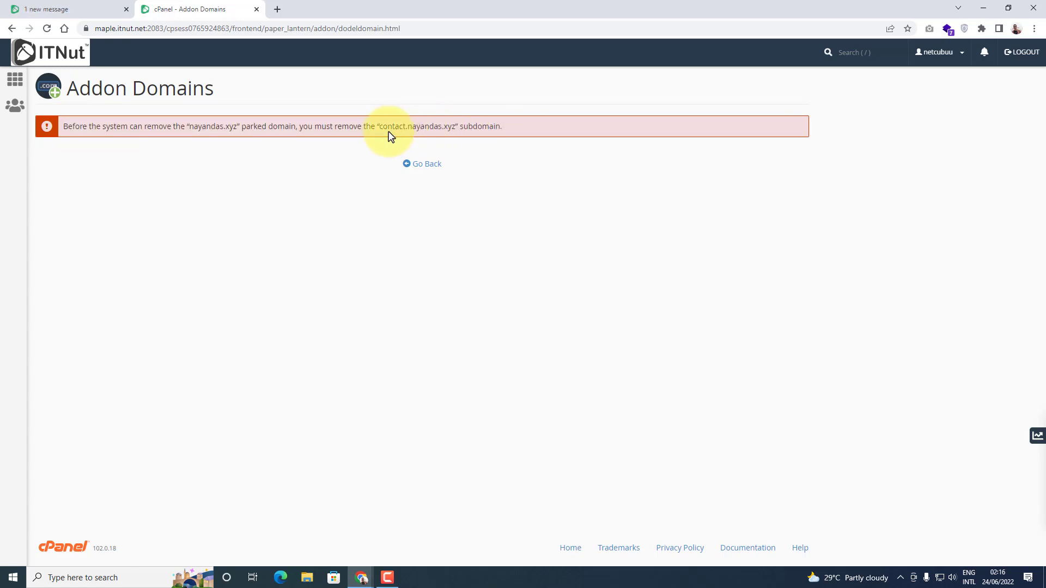
pyautogui.moveTo(382, 127); pyautogui.dragTo(450, 127)
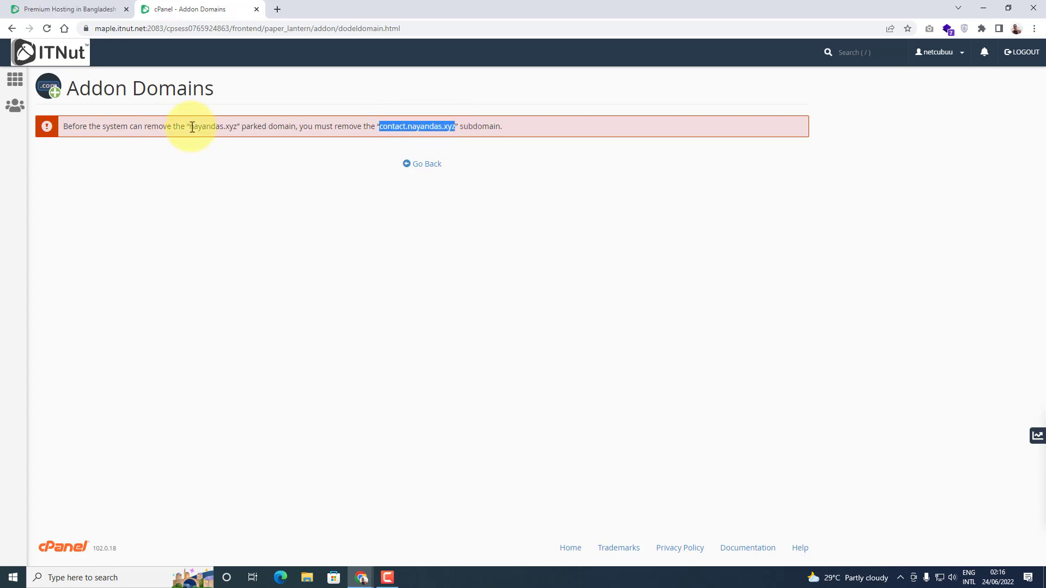
pyautogui.moveTo(191, 127); pyautogui.dragTo(230, 131)
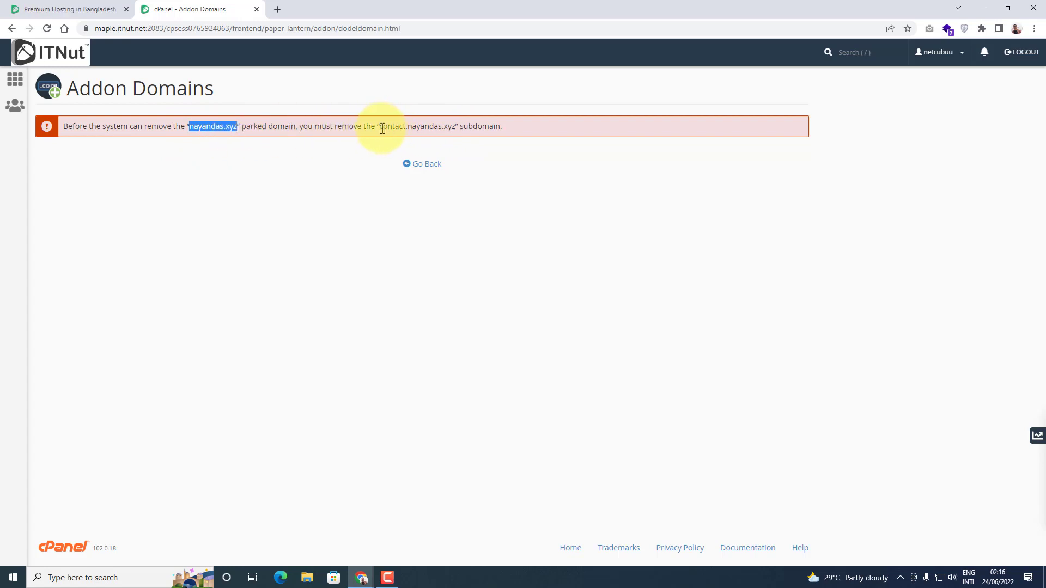
pyautogui.moveTo(382, 128); pyautogui.dragTo(451, 131)
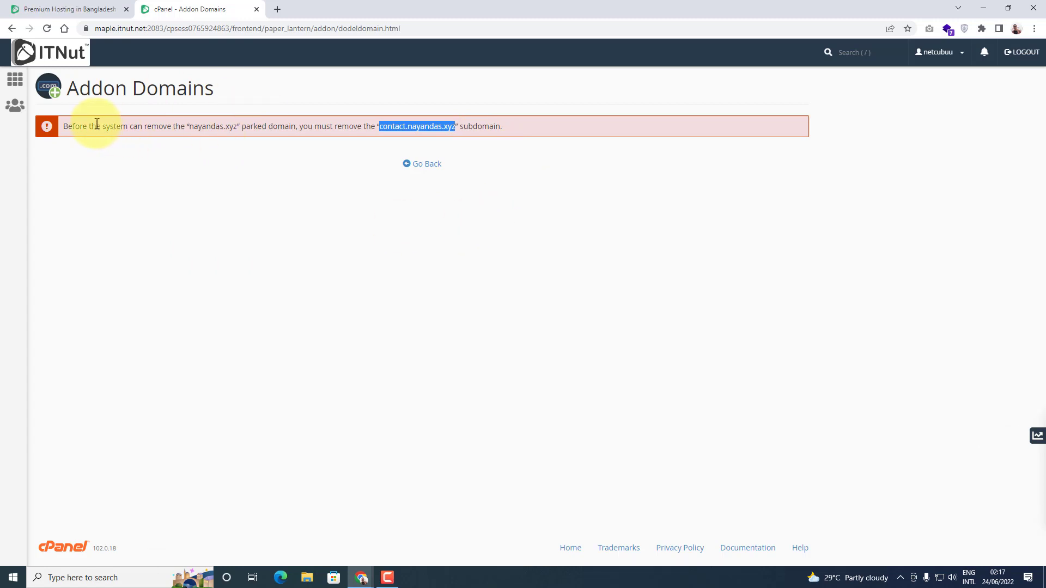
pyautogui.moveTo(222, 126); pyautogui.dragTo(225, 126)
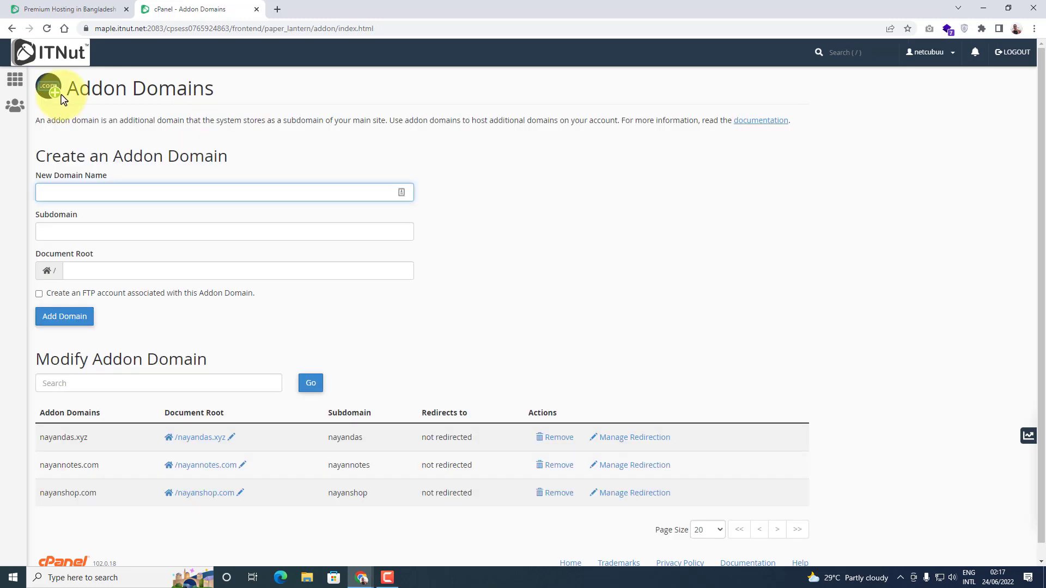
# Search the cPanel functions for "sub" and open the Subdomains feature
pyautogui.click(14, 82)
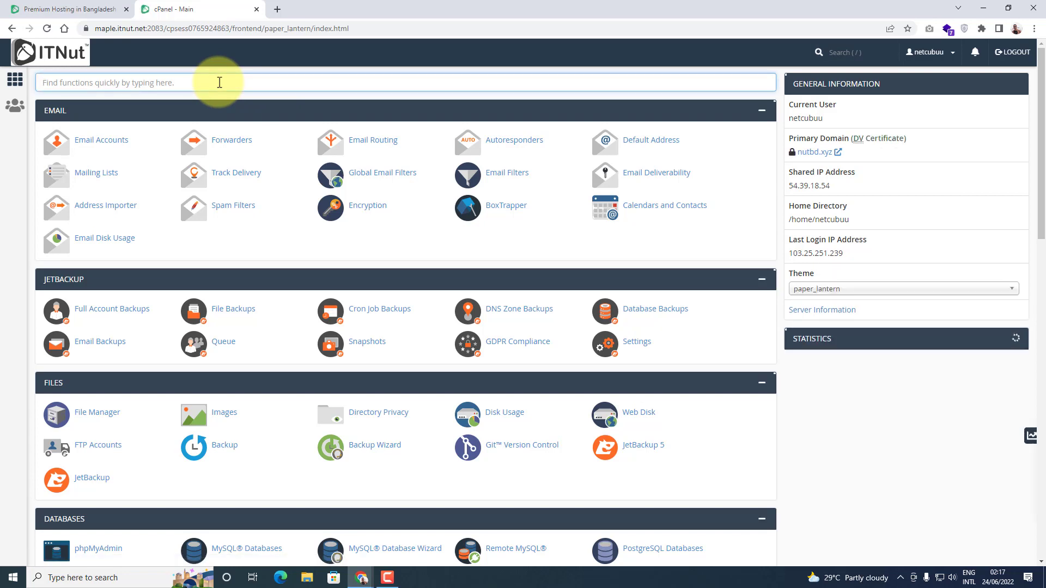
pyautogui.write('sub')
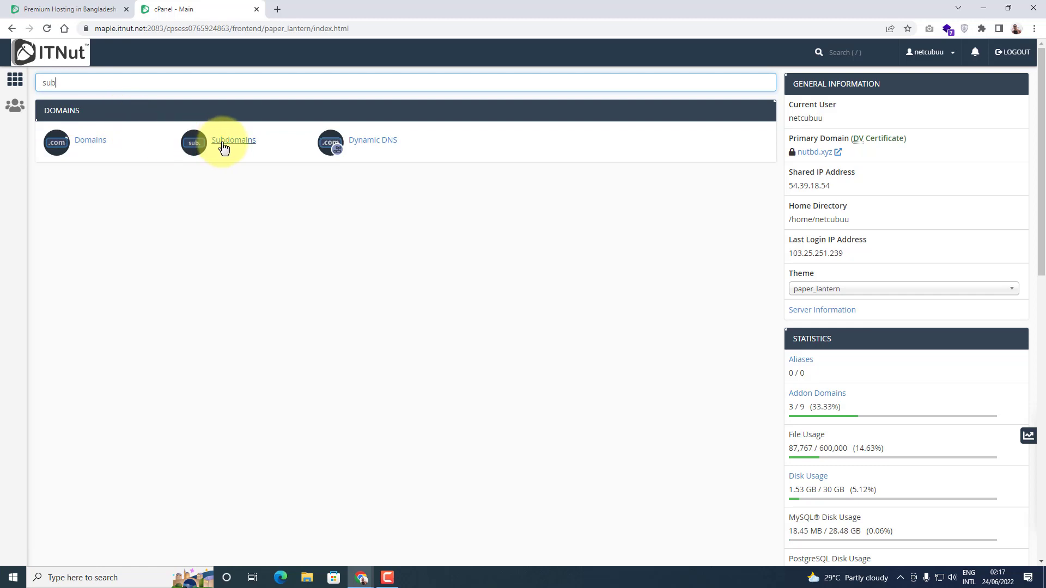
pyautogui.click(186, 147)
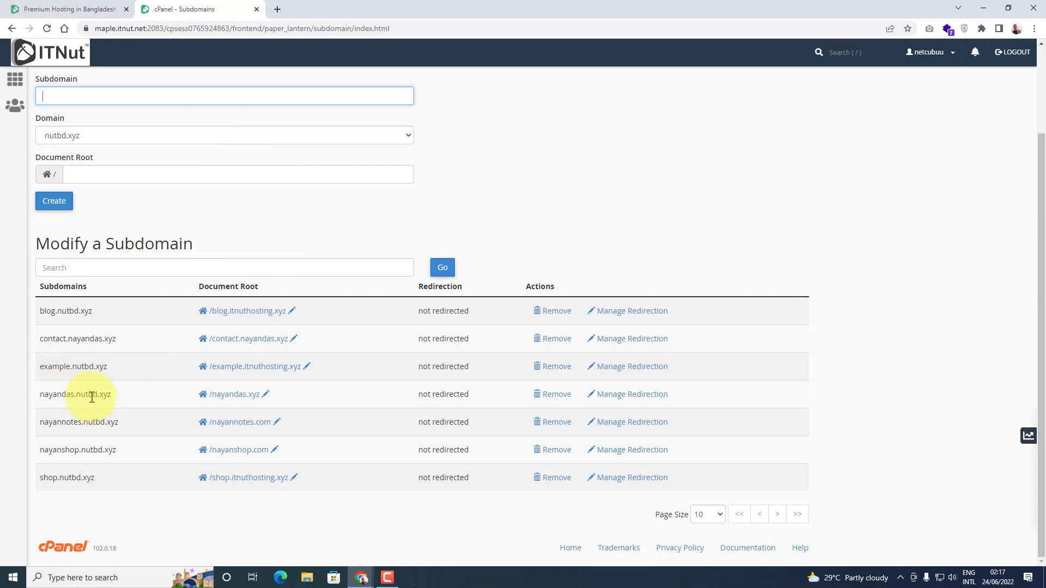
# Permanently delete the subdomain contact.nayandas.xyz and return to the subdomain list
pyautogui.moveTo(41, 342); pyautogui.dragTo(119, 345)
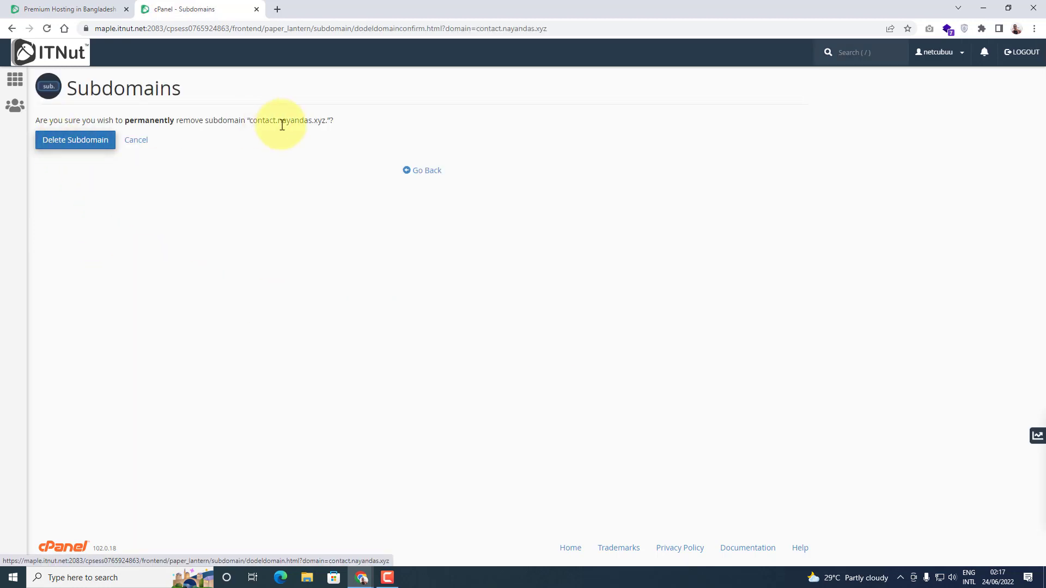
pyautogui.click(63, 147)
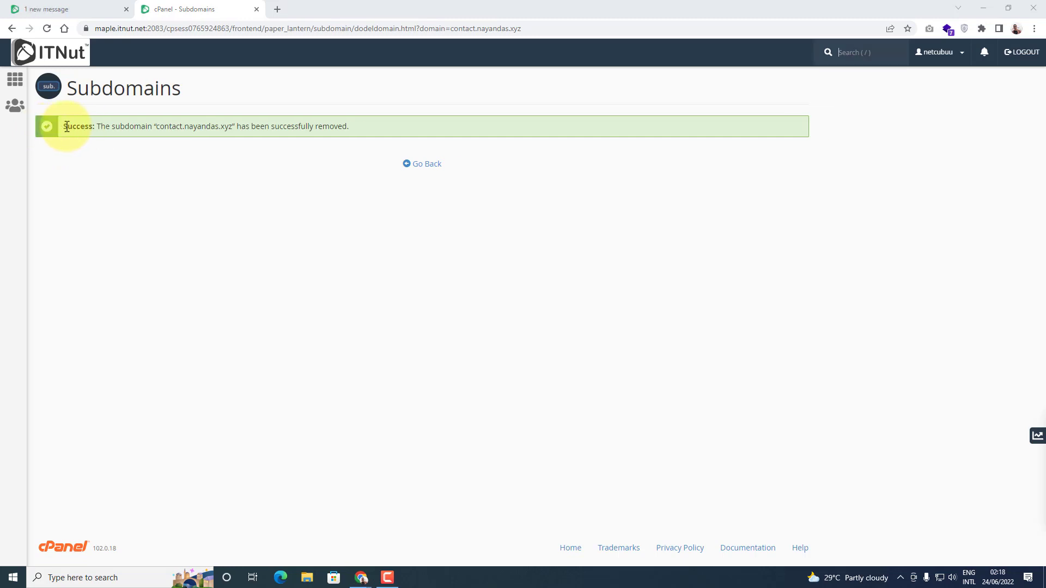
pyautogui.moveTo(67, 126); pyautogui.dragTo(341, 126)
pyautogui.click(425, 164)
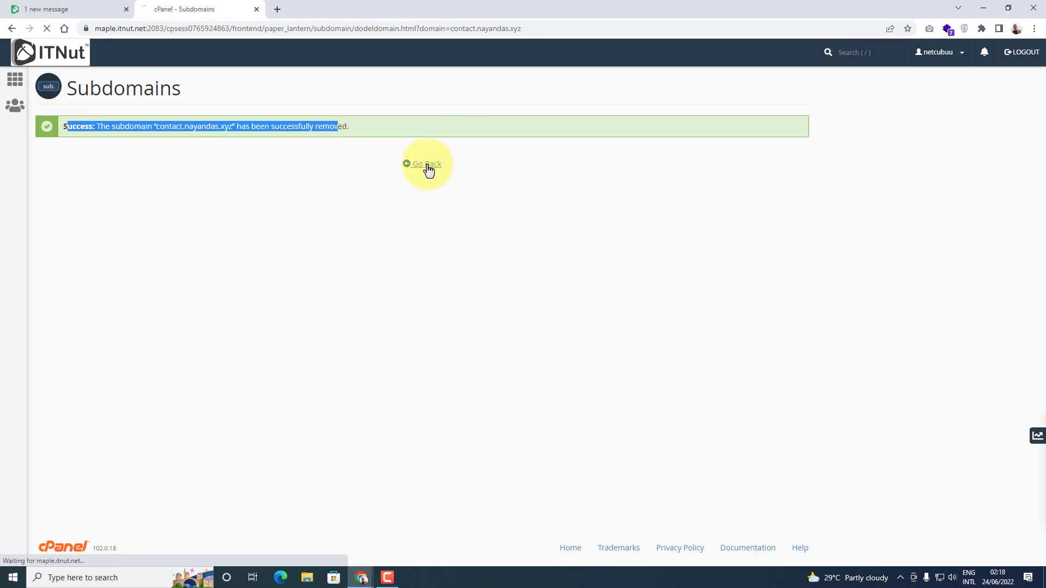
pyautogui.scroll(-2, 434, 252)
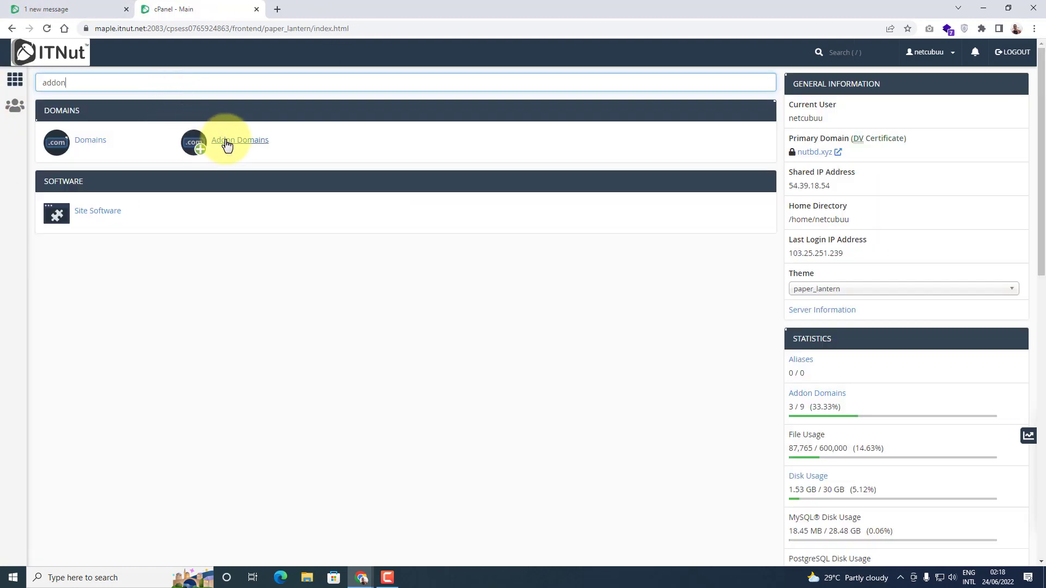
# Open Addon Domains and permanently remove the addon domain nayandas.xyz
pyautogui.click(228, 144)
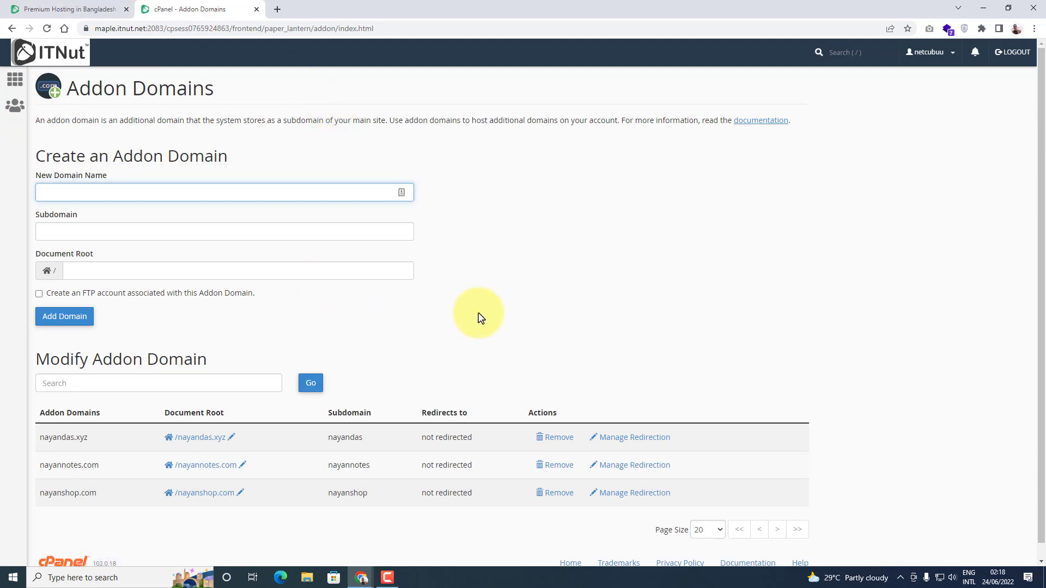
pyautogui.click(558, 443)
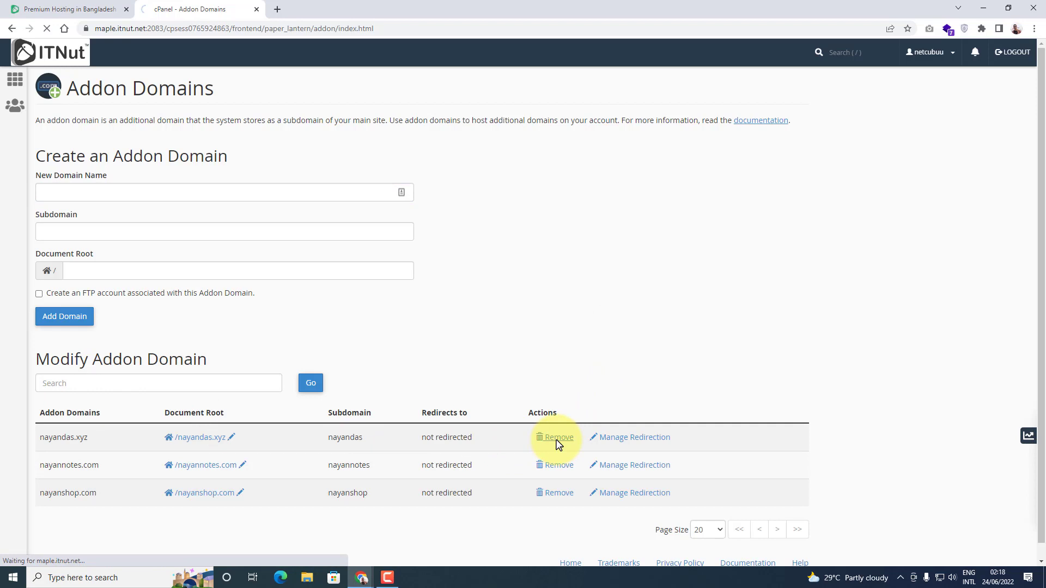
pyautogui.click(73, 145)
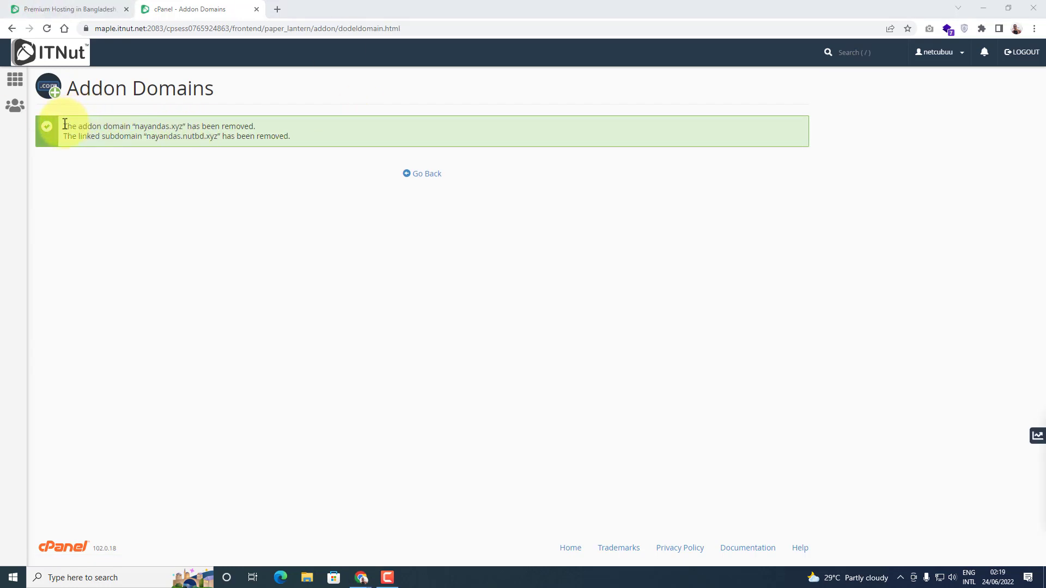
pyautogui.moveTo(64, 125); pyautogui.dragTo(312, 149)
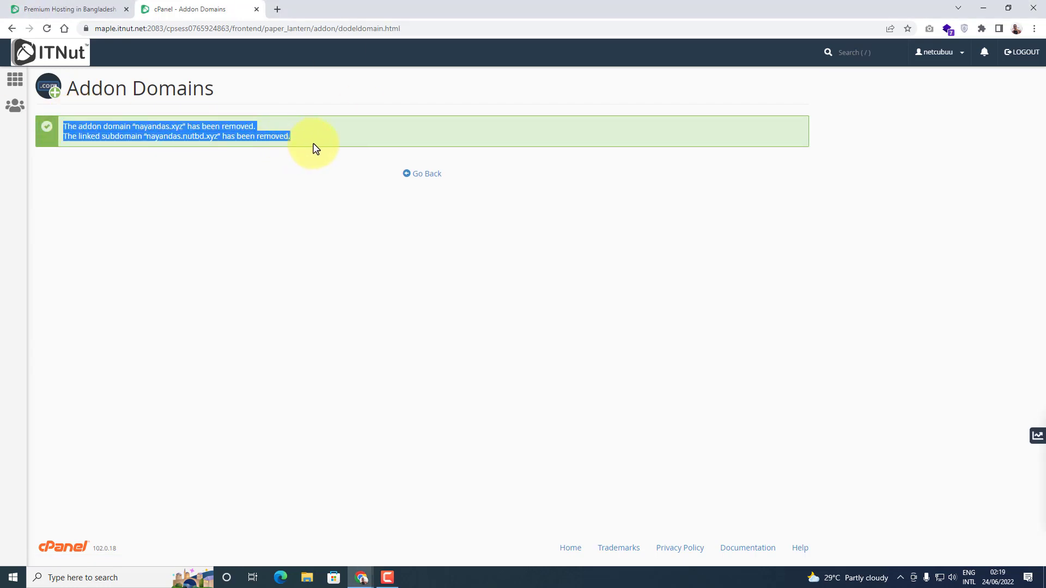
pyautogui.click(379, 148)
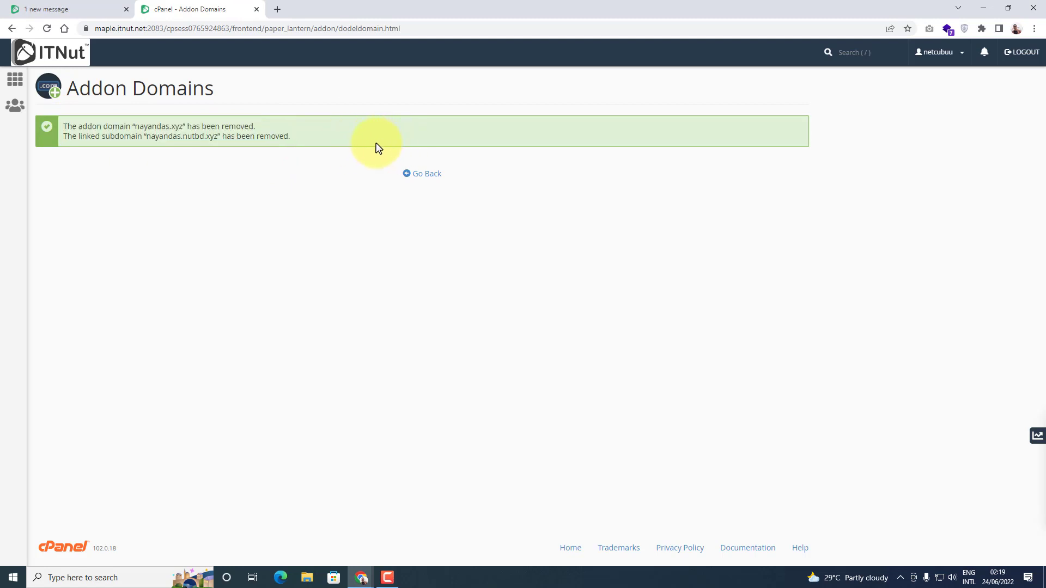